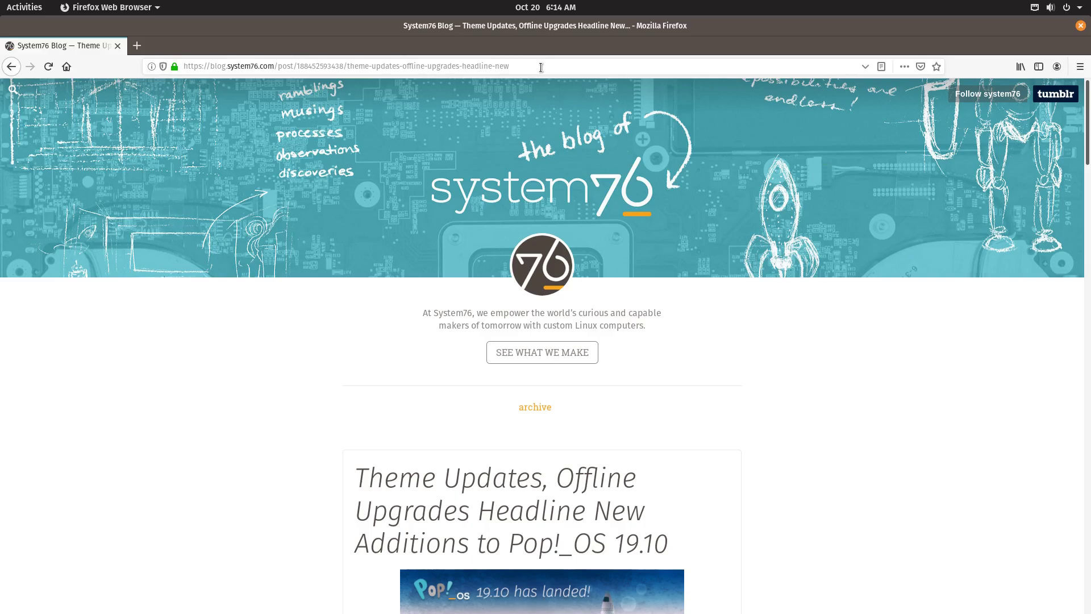
Step: Leave Firefox for the Activities overview and display the full applications grid
key("super")
left_click(27, 476)
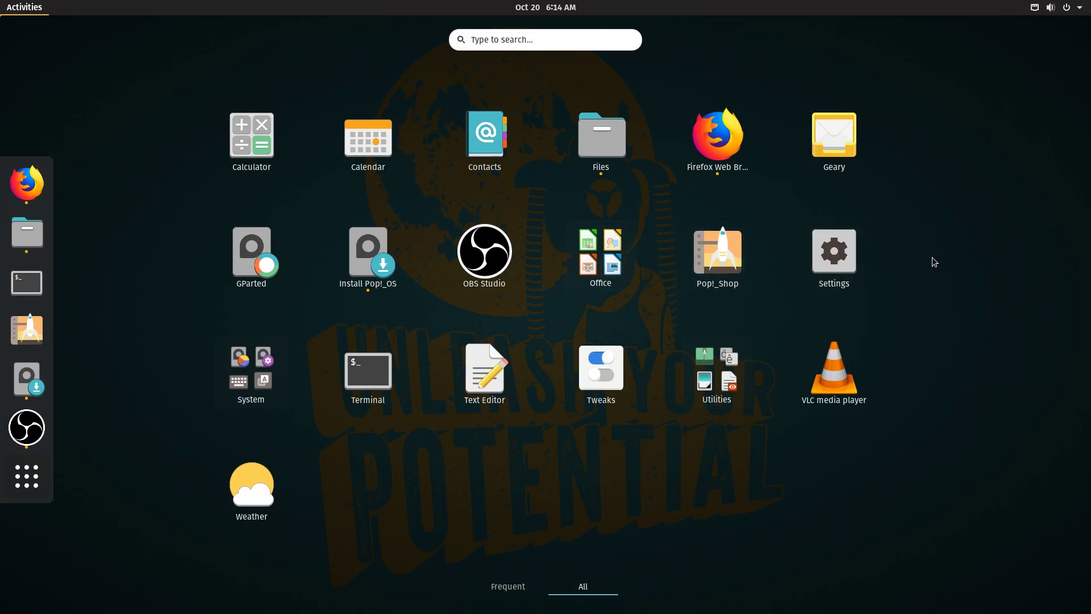
Step: Switch between the windows overview and app grid, and peek into the Office folder
left_click(35, 477)
left_click(35, 476)
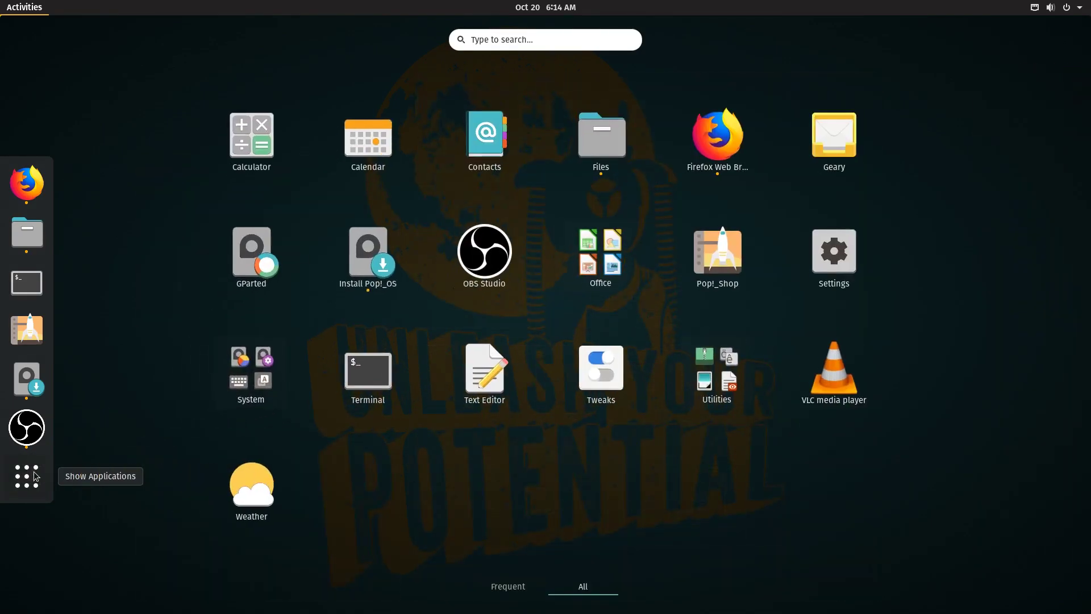
left_click(35, 476)
left_click(35, 476)
left_click(618, 259)
left_click(508, 249)
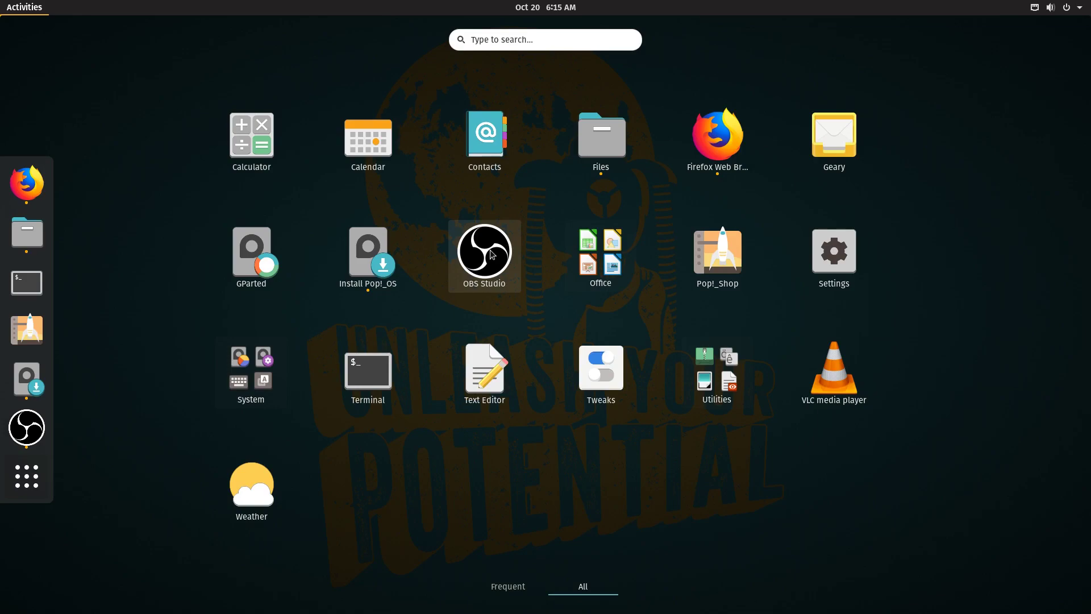
Step: Drag the Tweaks app into the Utilities folder and confirm it landed there
right_click(599, 372)
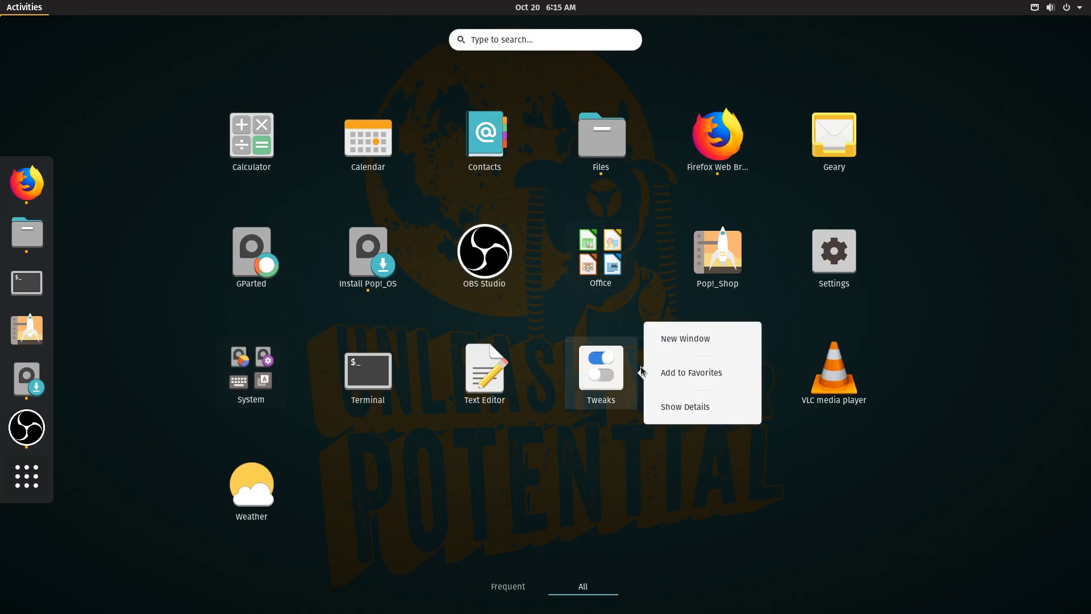
left_click(820, 319)
left_click_drag(601, 370, 733, 374)
left_click(601, 374)
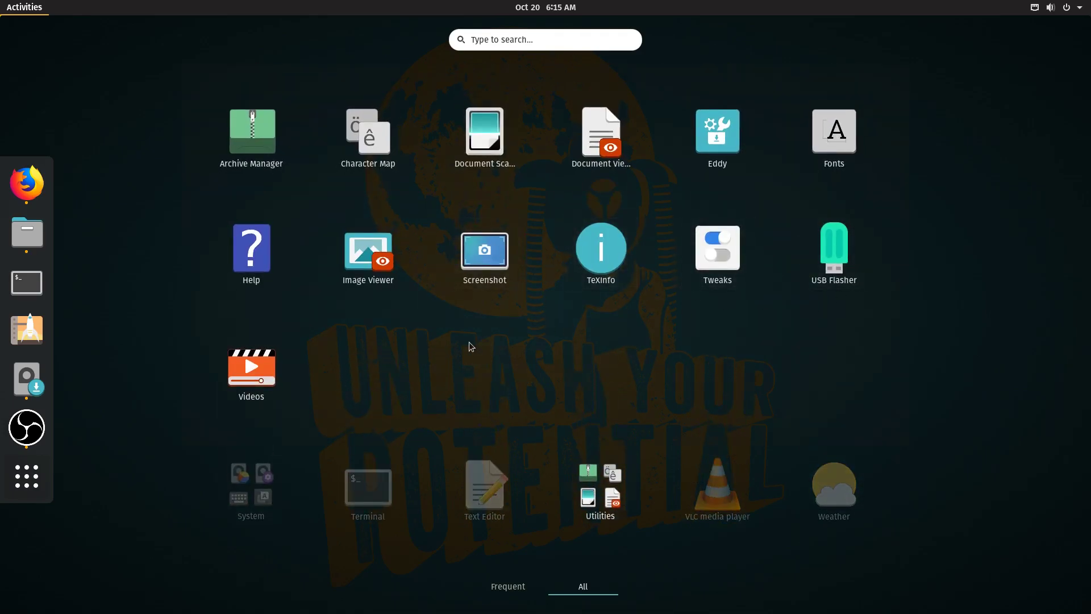
left_click(544, 326)
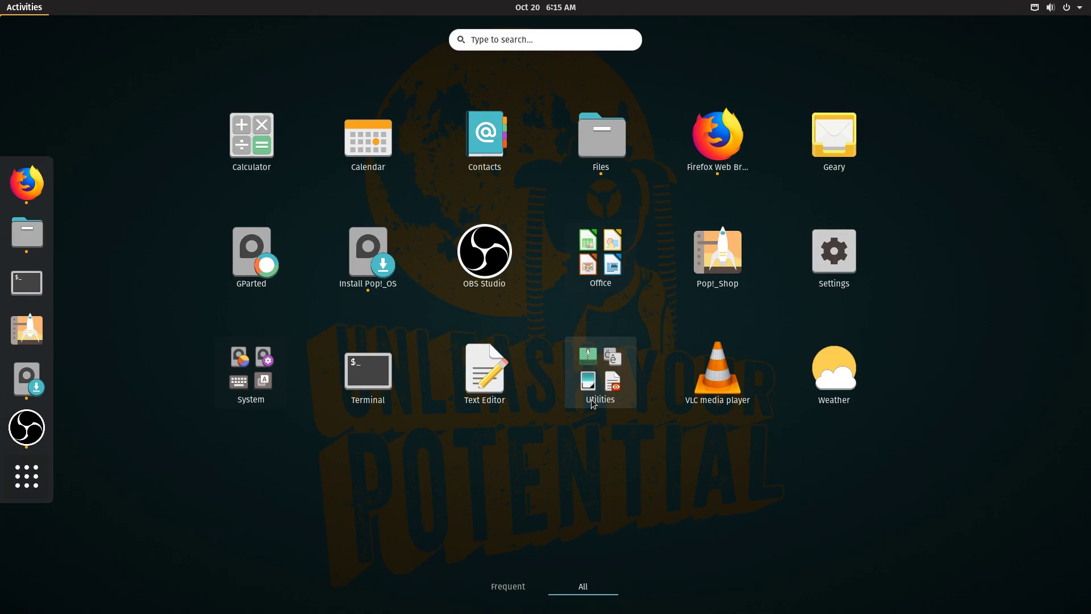
Step: Rename the Utilities folder to 'tools' and open it to show Tweaks inside
right_click(592, 404)
type("t")
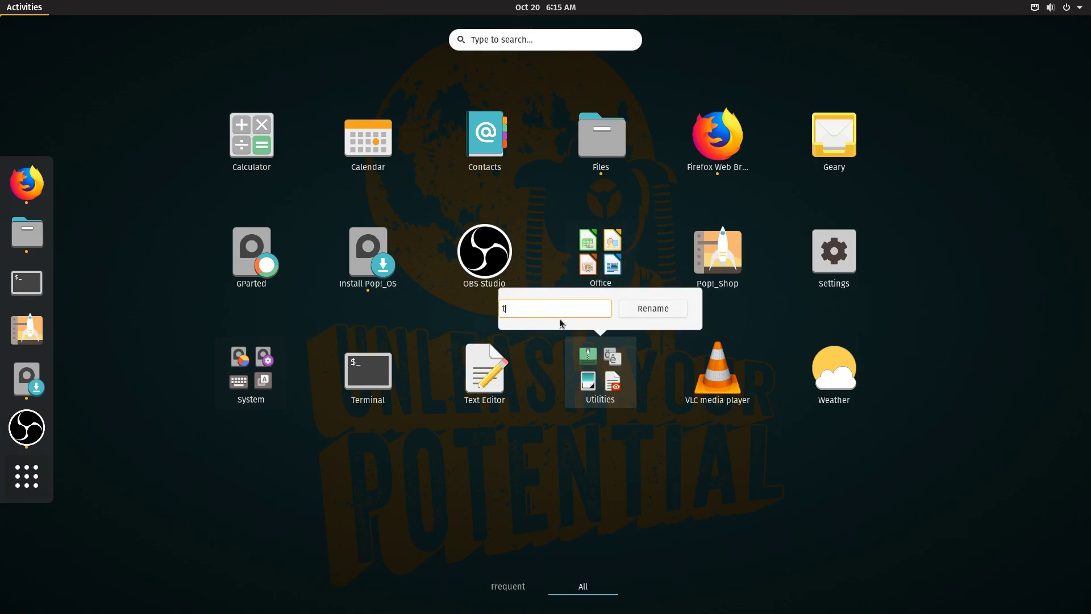
type("ools")
key("Return")
left_click(621, 395)
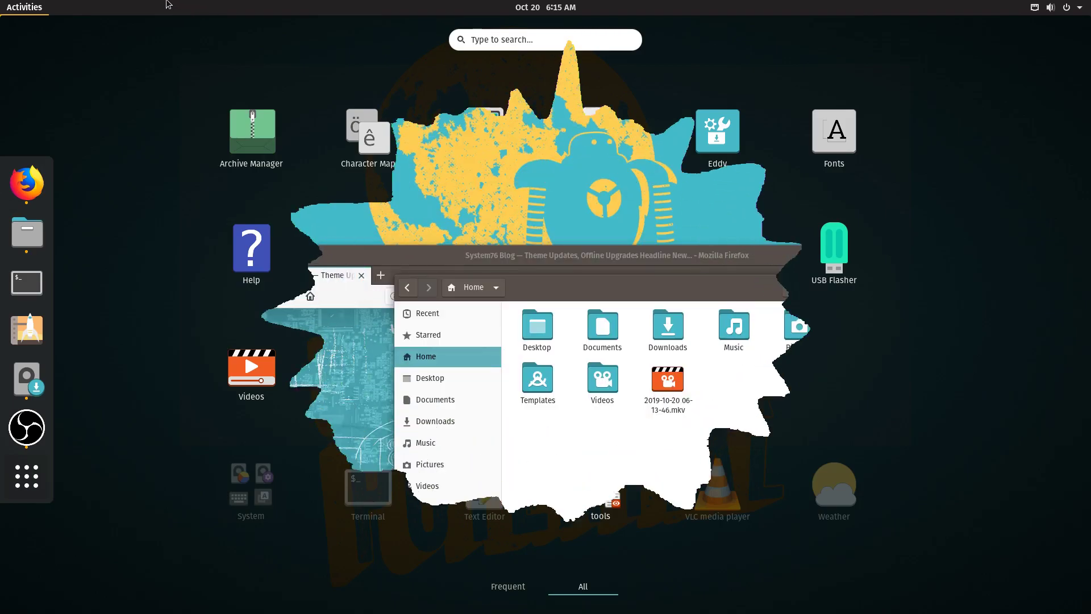
Step: From the desktop's Change Background, apply the Grand Canyon photo to desktop and lock screen
right_click(68, 97)
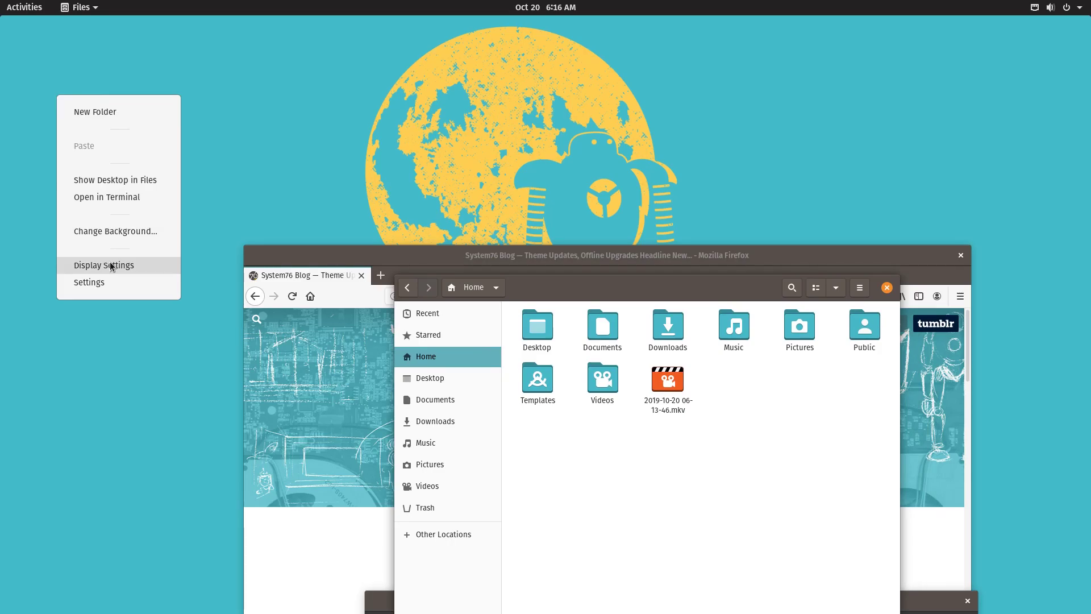
left_click(114, 231)
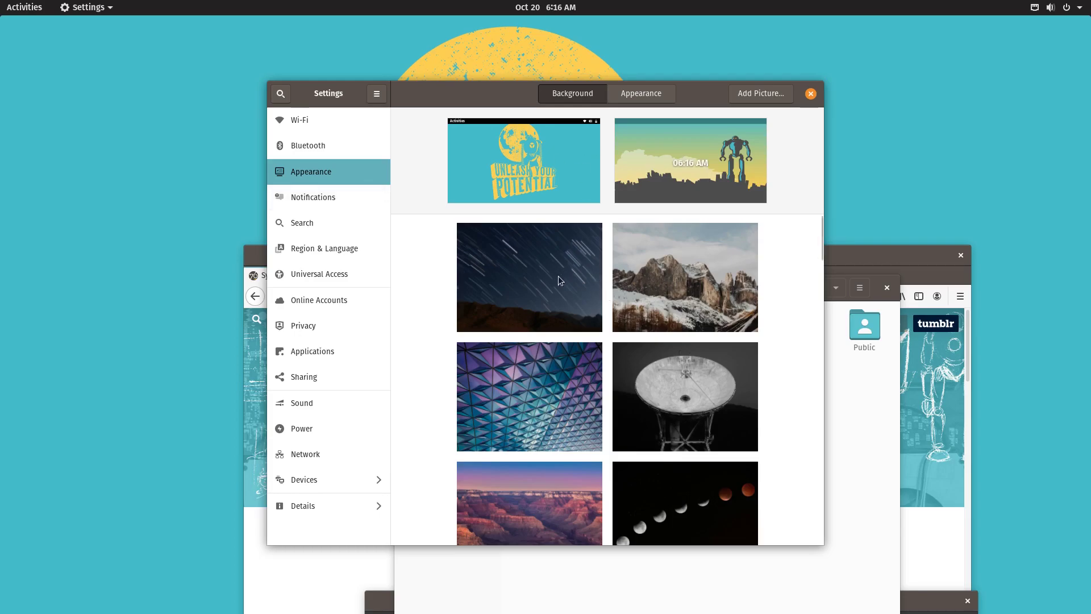
left_click_drag(516, 106, 610, 118)
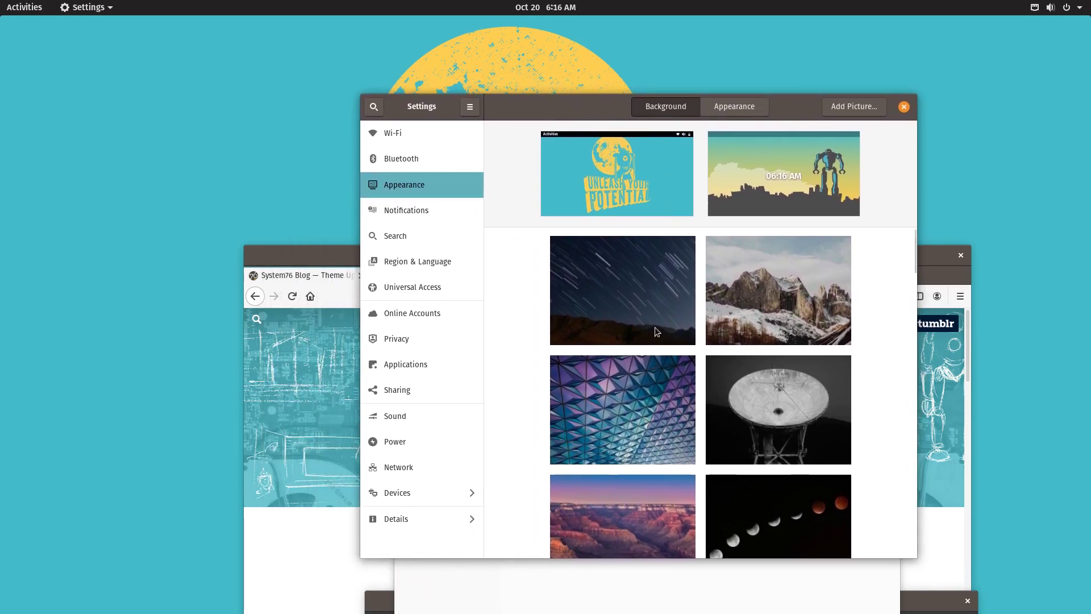
scroll(734, 312, "down", 5)
left_click(612, 293)
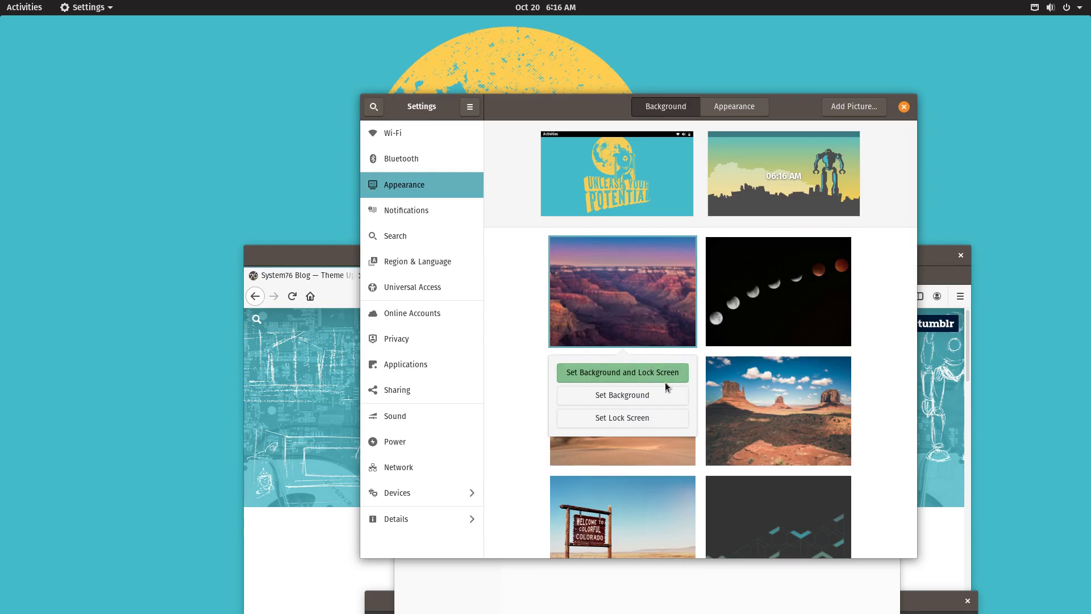
left_click(650, 374)
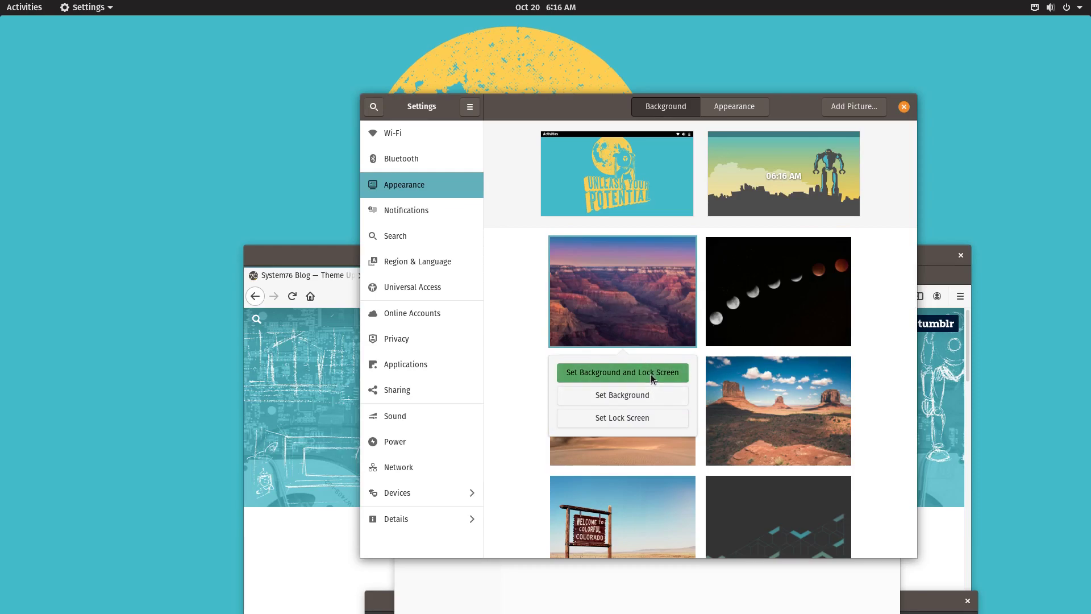
Step: Shift the Settings and Firefox windows down to bring the Files window forward
left_click_drag(807, 106, 811, 437)
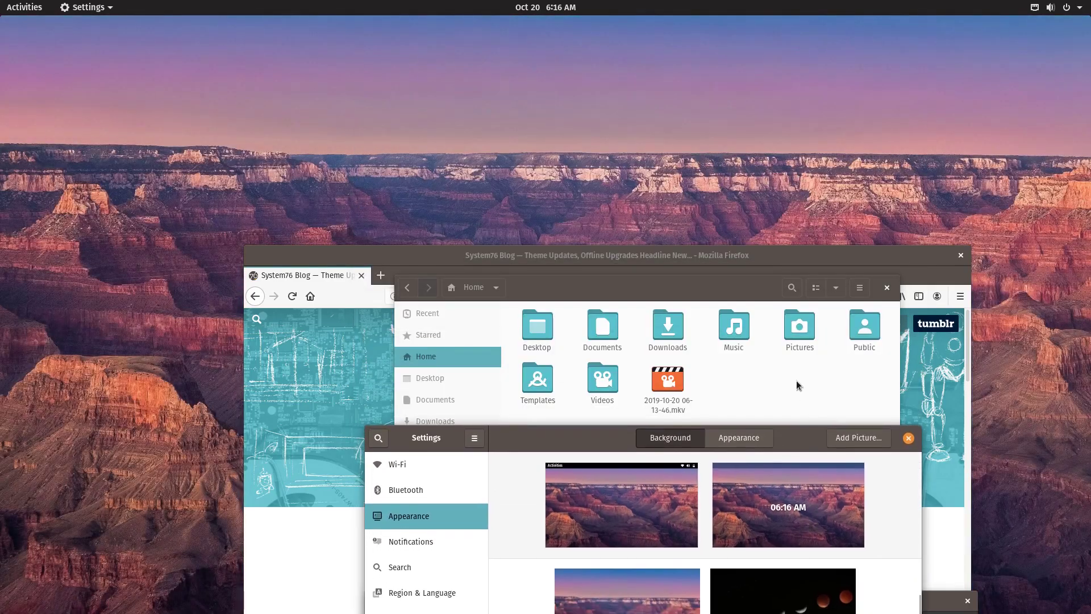
left_click_drag(731, 256, 738, 452)
left_click_drag(680, 281, 659, 96)
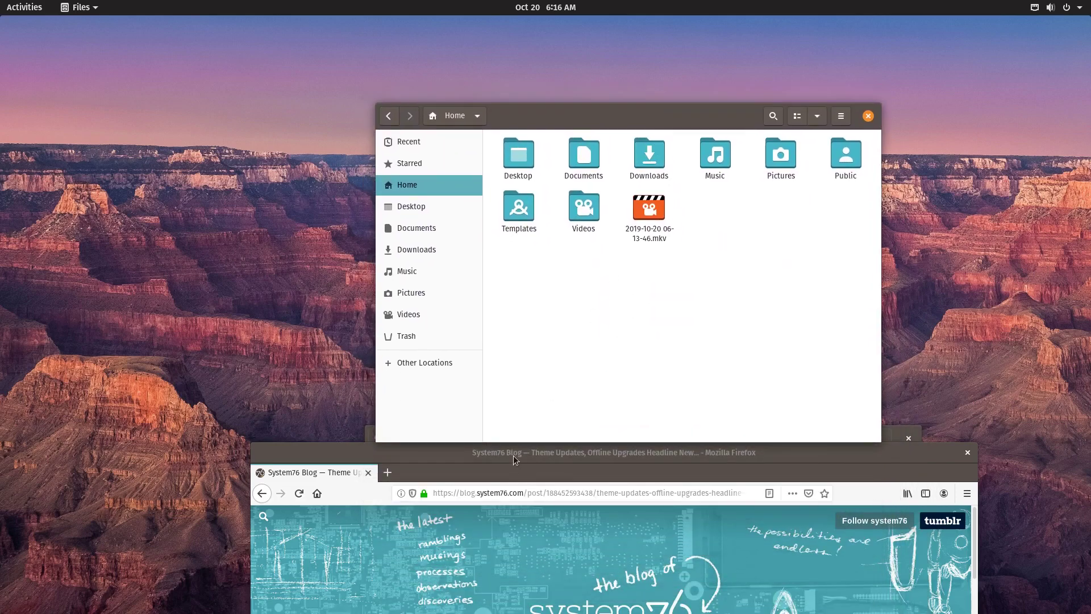
Step: Place the Files home folder window in the top-left corner of the screen
left_click(513, 455)
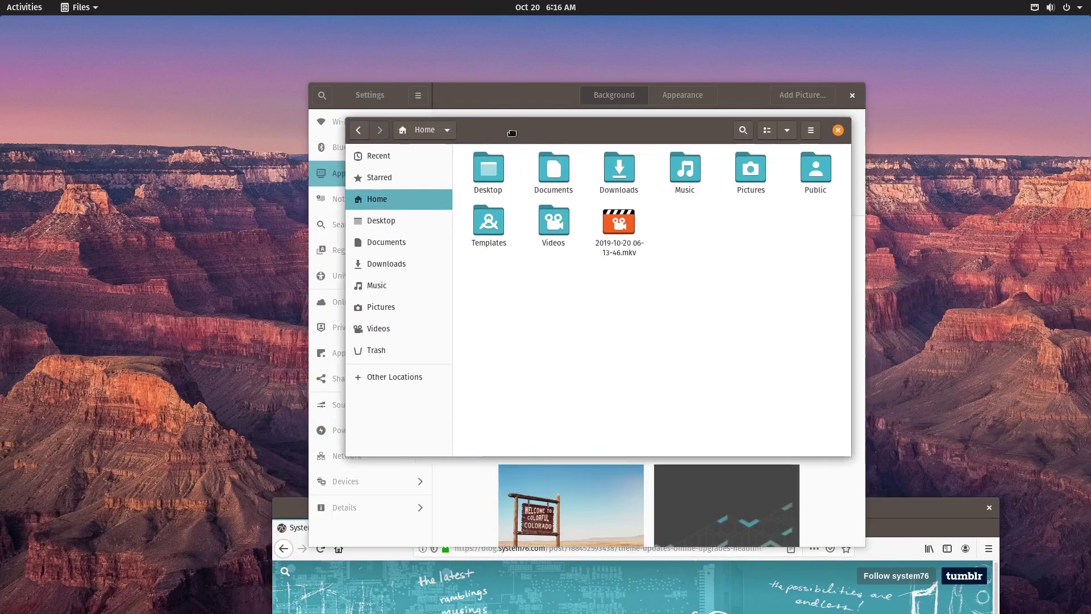
left_click_drag(512, 133, 494, 145)
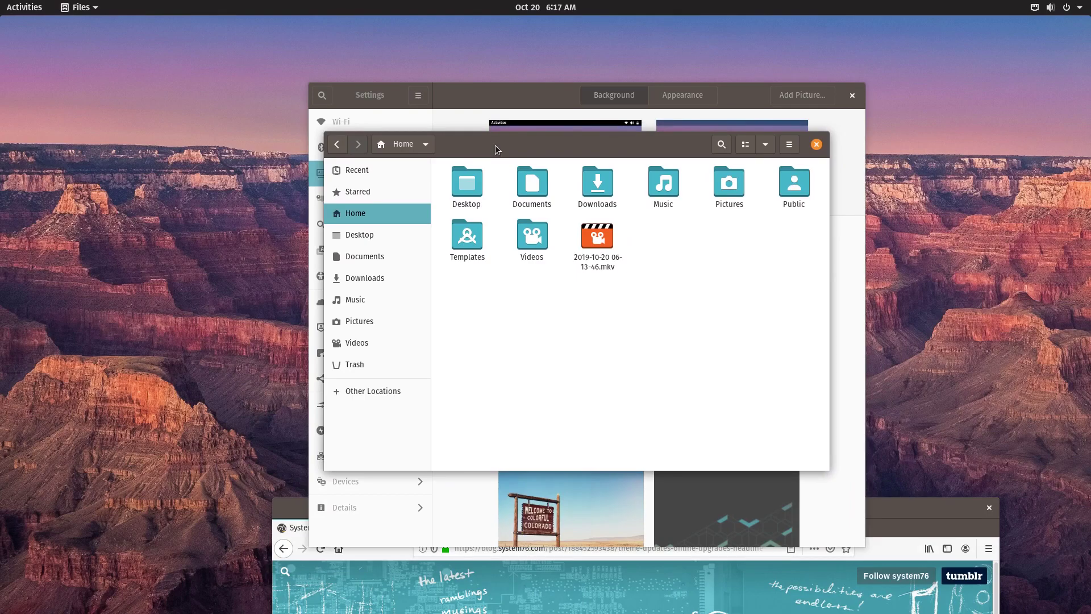
left_click_drag(496, 145, 167, 36)
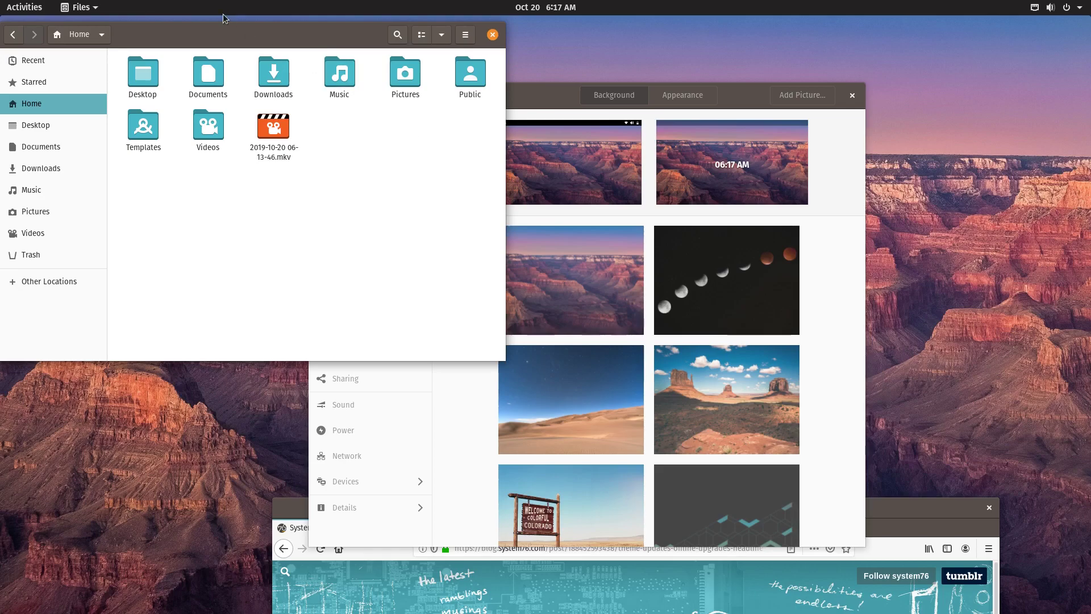
left_click_drag(229, 38, 232, 39)
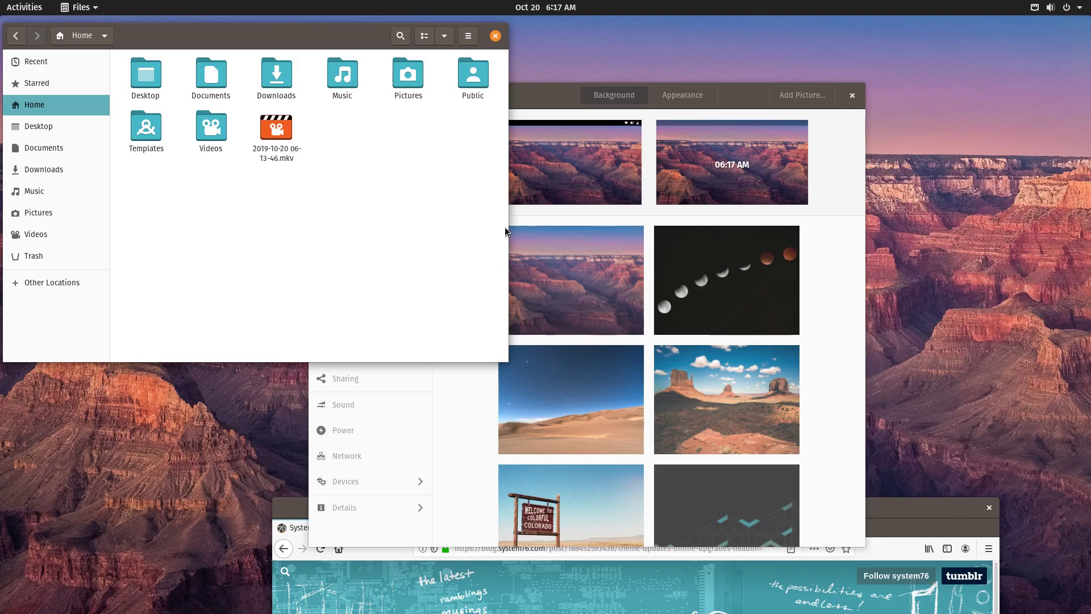
Step: Select the Music and Downloads folders in Files, then clear the selection
left_click(354, 81)
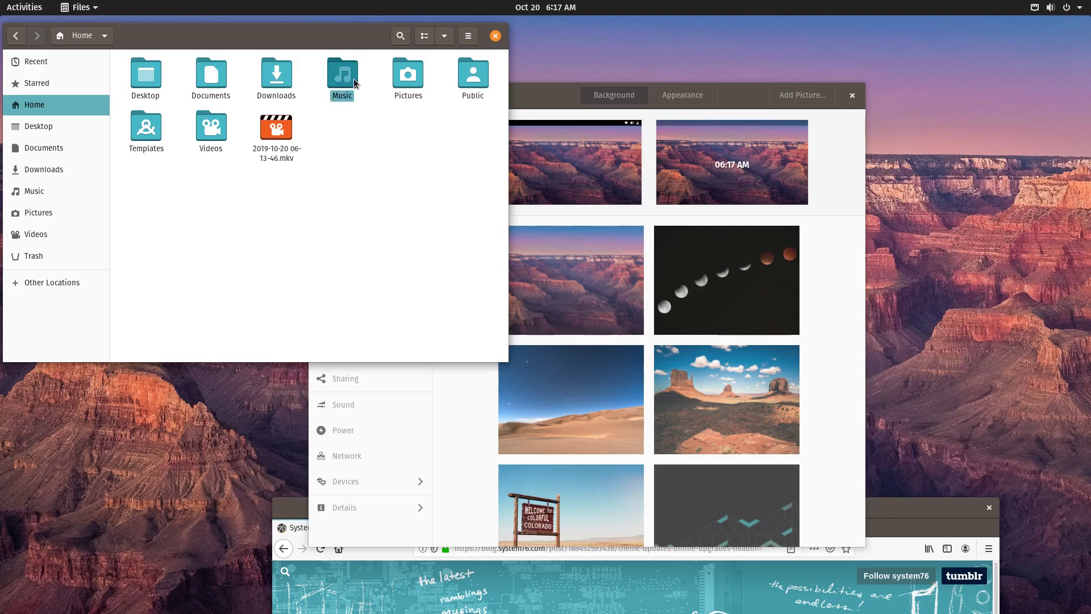
left_click(383, 165)
left_click(276, 74)
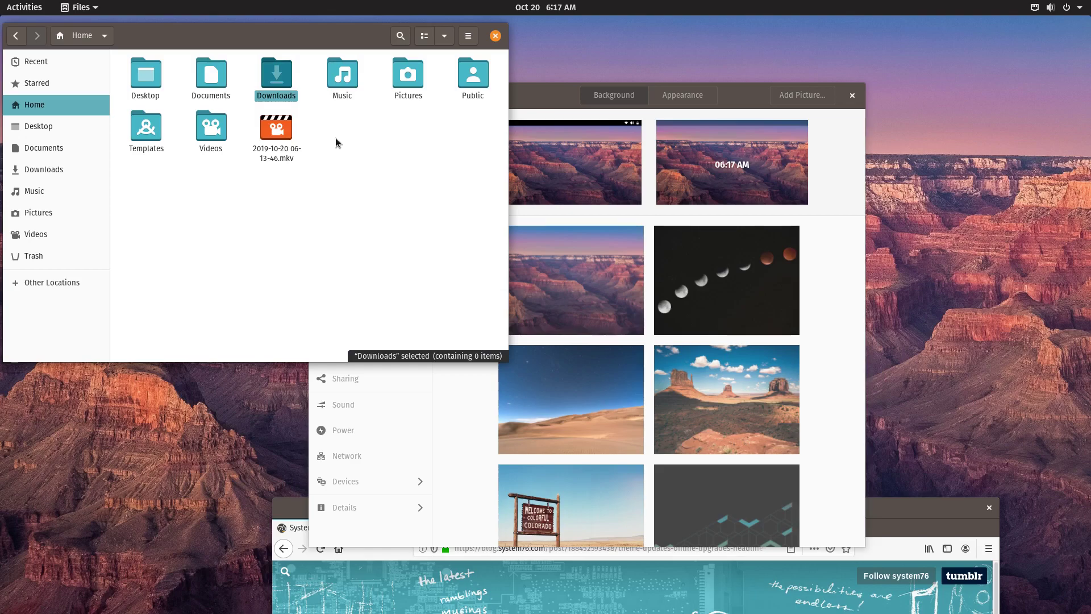
left_click(351, 171)
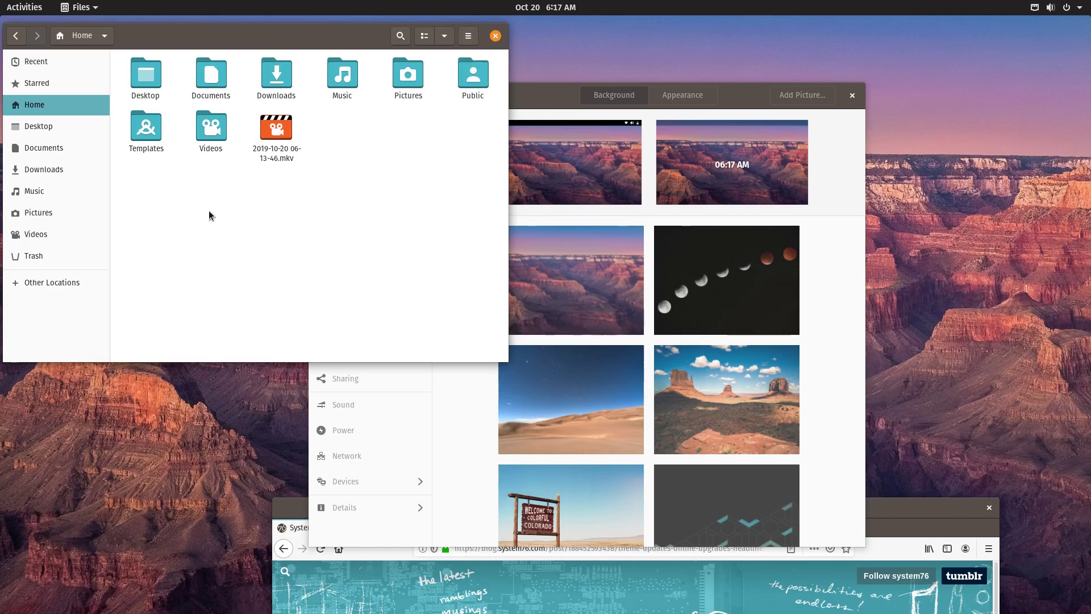
Step: Launch Tweaks by searching 'tw' in Activities
key("super")
type("tw")
key("Return")
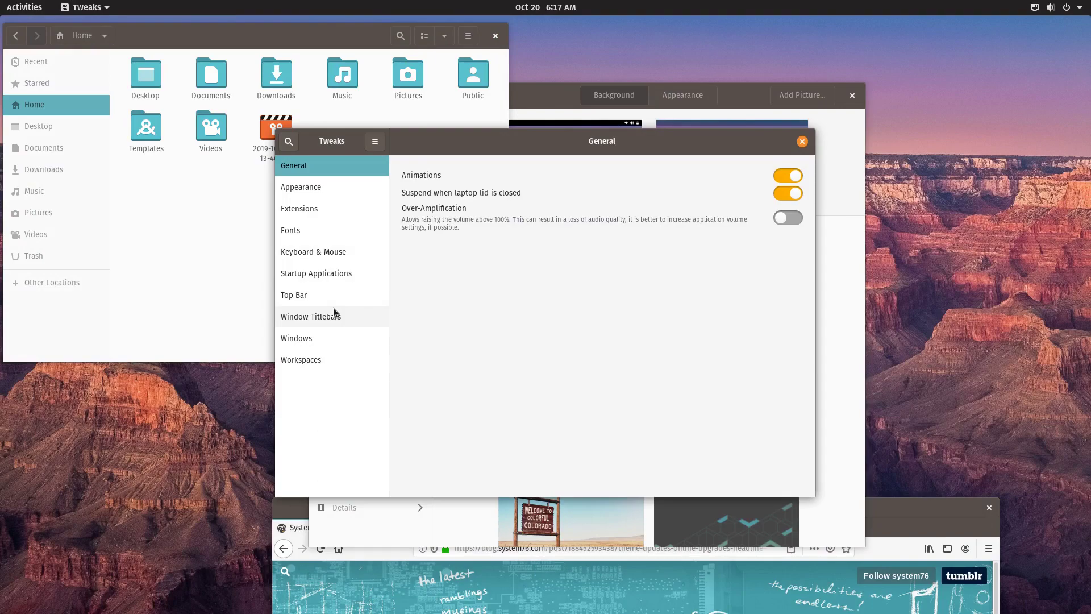
Step: Turn on the minimize button in Tweaks' Window Titlebars settings
left_click(335, 300)
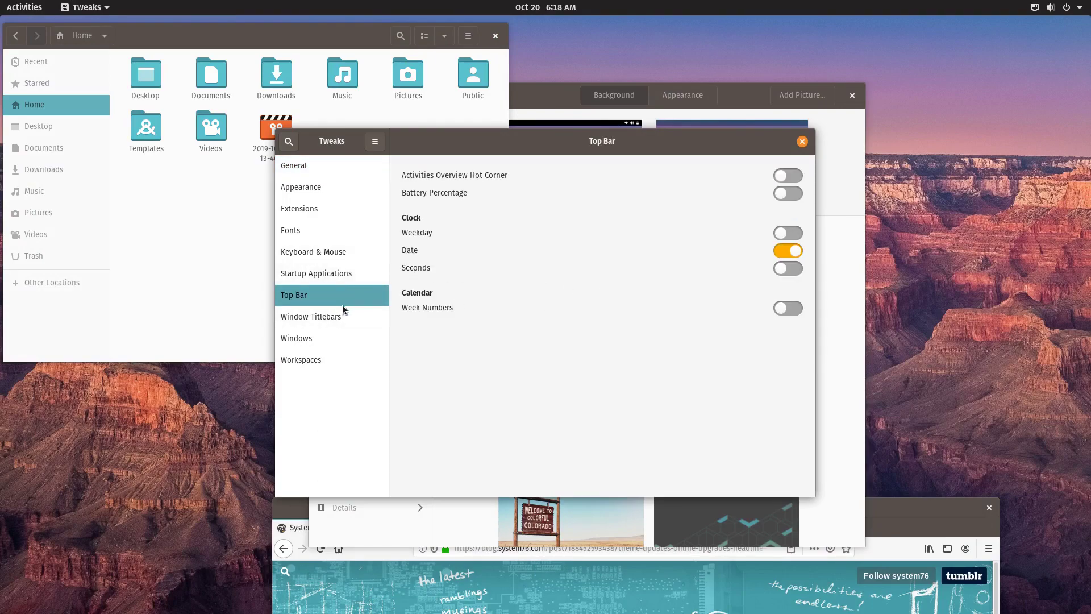
left_click(340, 316)
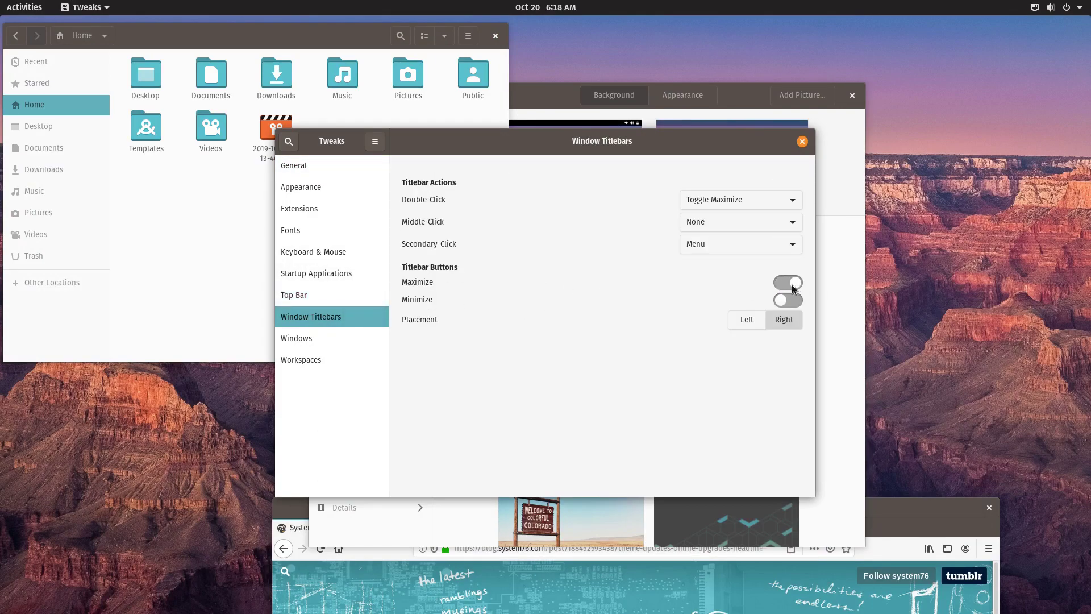
left_click(795, 300)
left_click_drag(671, 141, 773, 158)
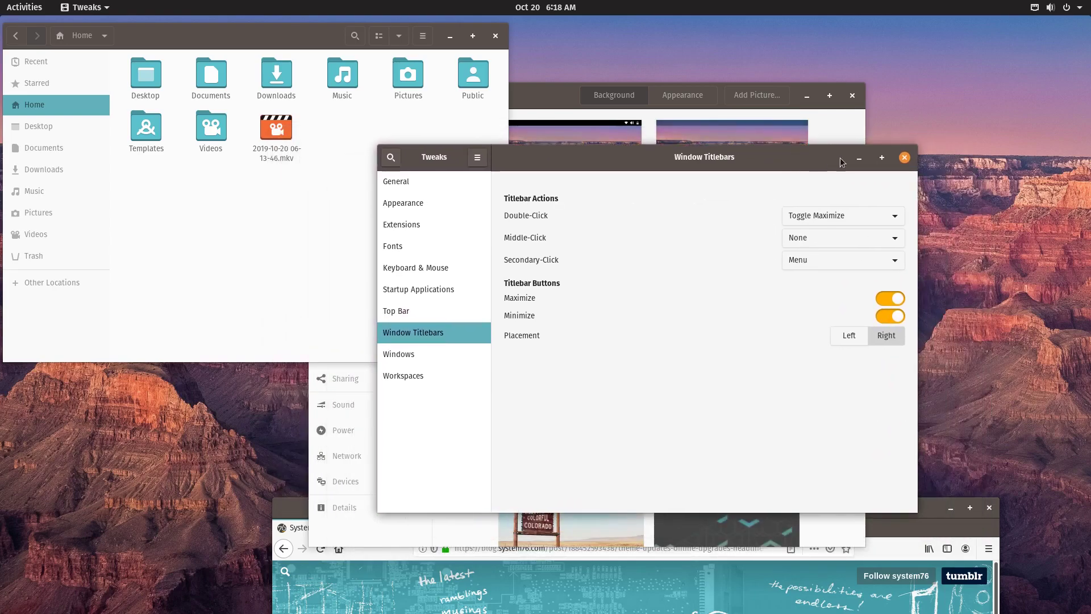
Step: Change the Applications theme to Pop-dark under Appearance
left_click(389, 199)
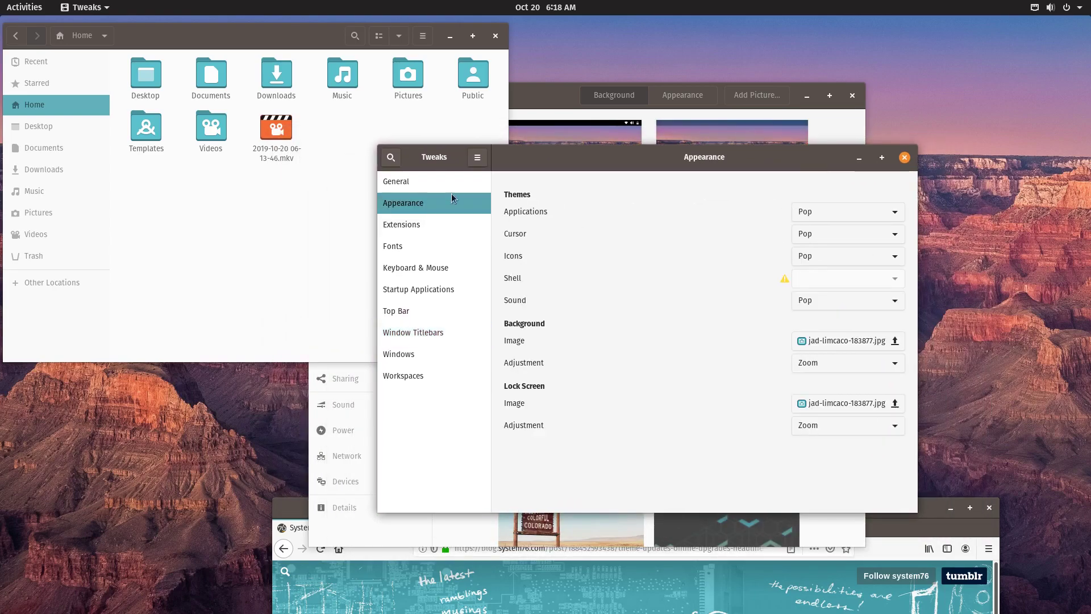
left_click(833, 213)
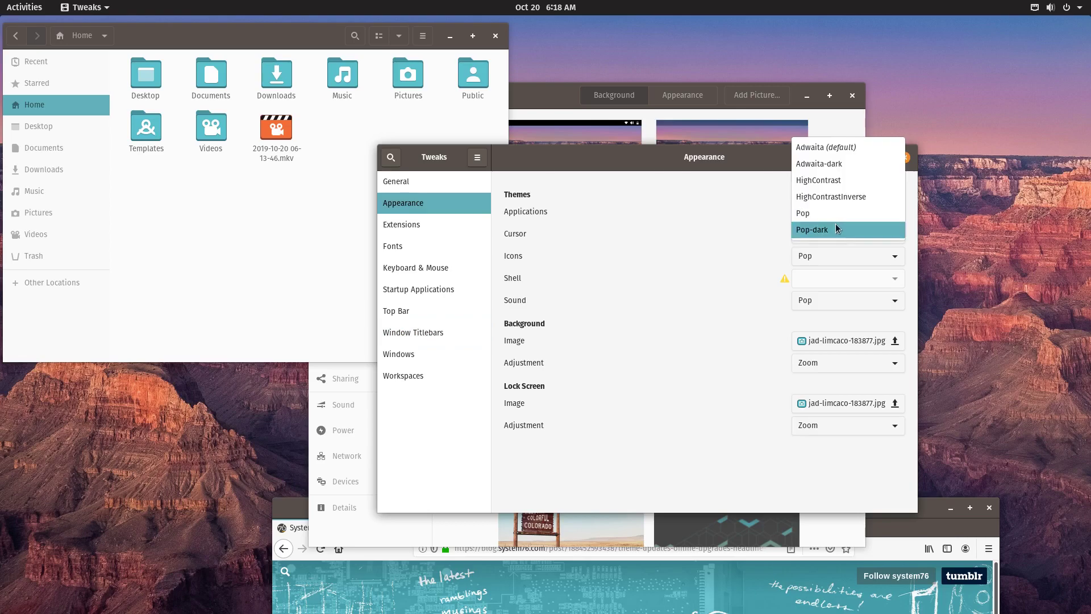
left_click(836, 223)
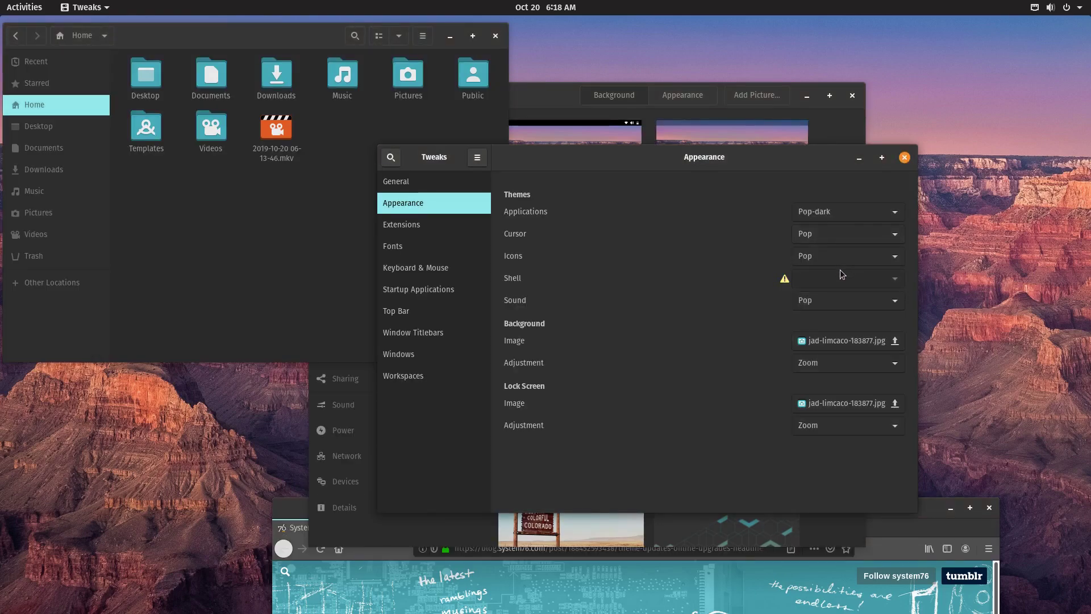
left_click_drag(665, 160, 728, 193)
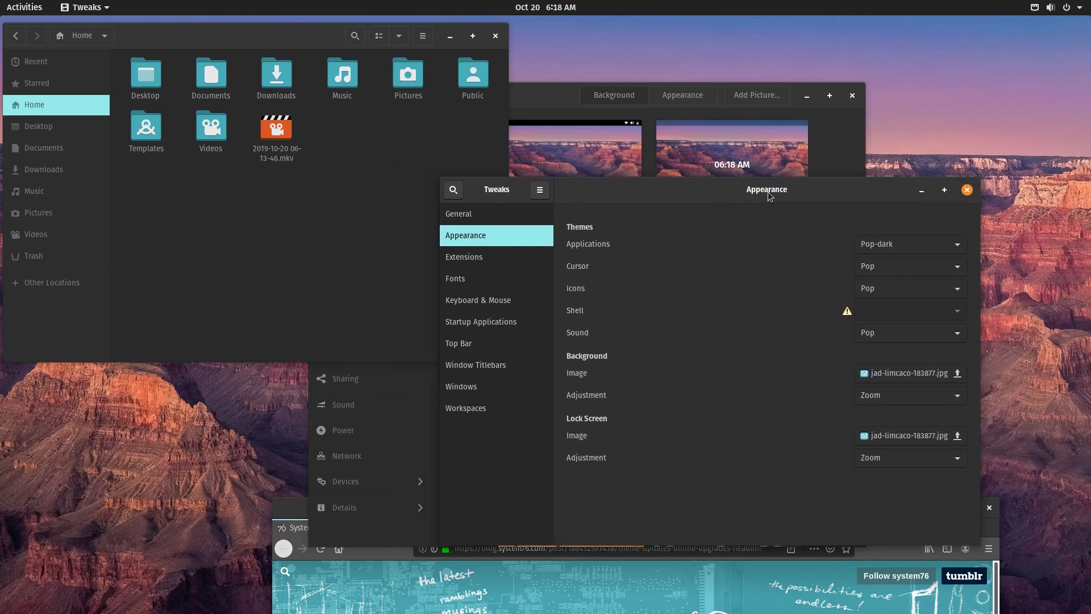
Step: Minimize Tweaks and move the Files window toward the screen centre
left_click(921, 191)
left_click_drag(213, 37, 369, 117)
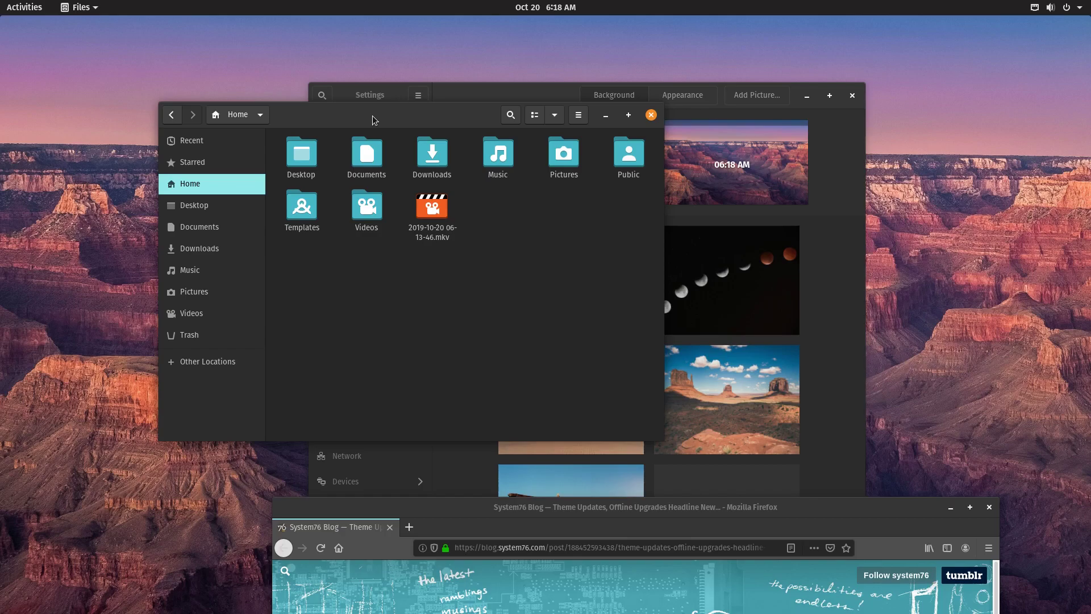
left_click_drag(422, 121, 429, 79)
Step: Open Settings from the desktop menu, glance at Displays, then view About for Pop!_OS 19.10
right_click(953, 53)
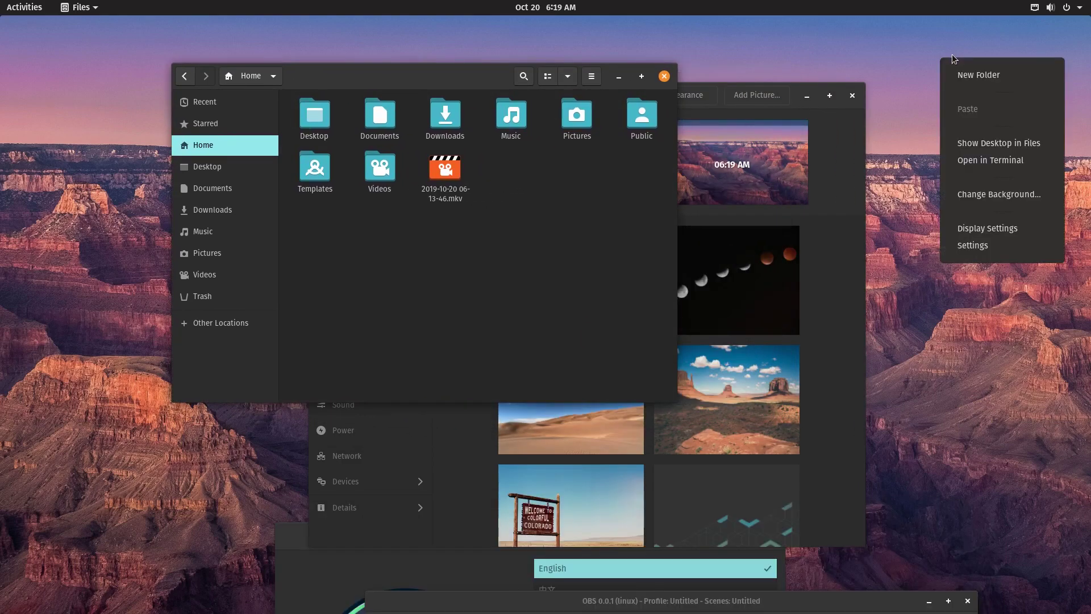
left_click(976, 247)
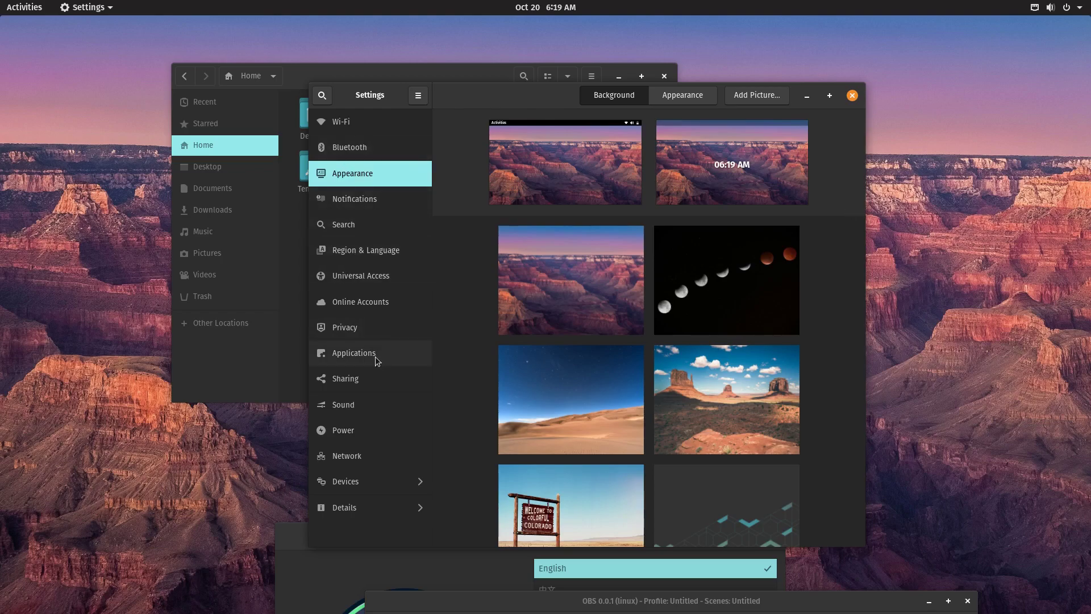
left_click(377, 483)
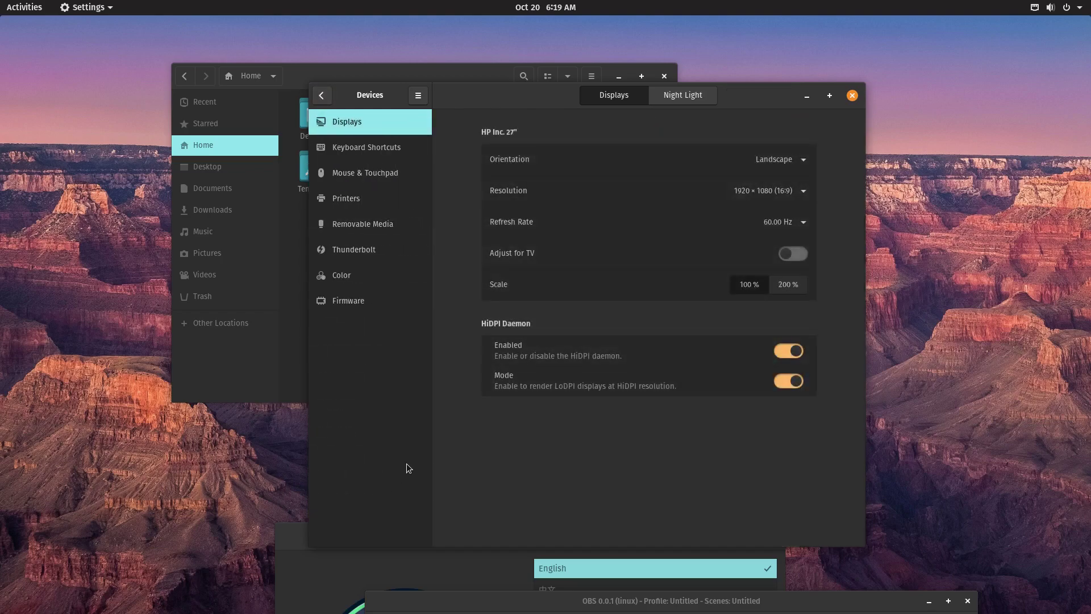
left_click(321, 95)
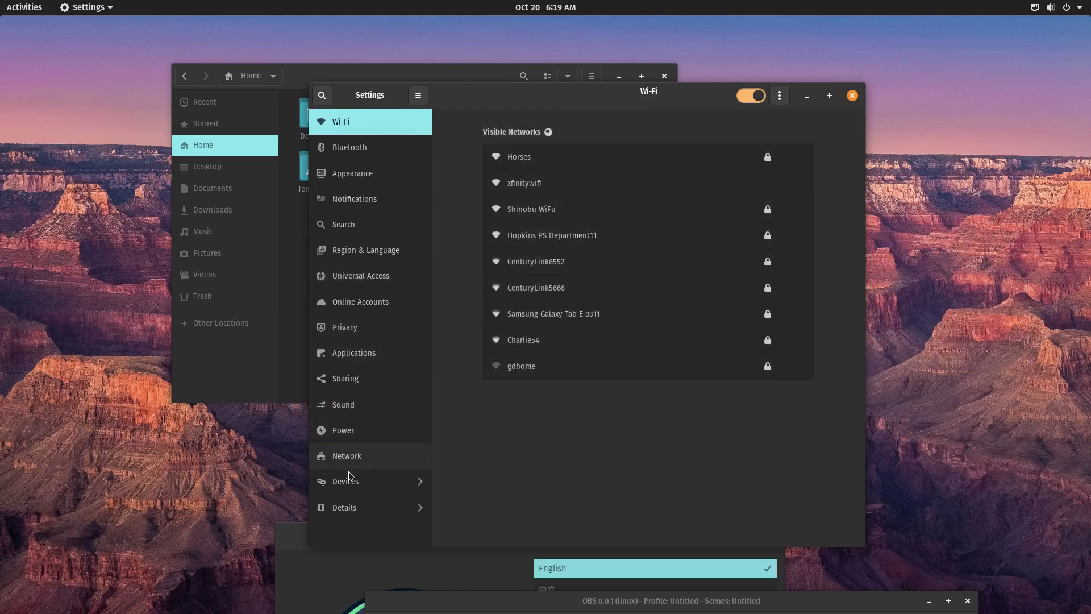
left_click(352, 503)
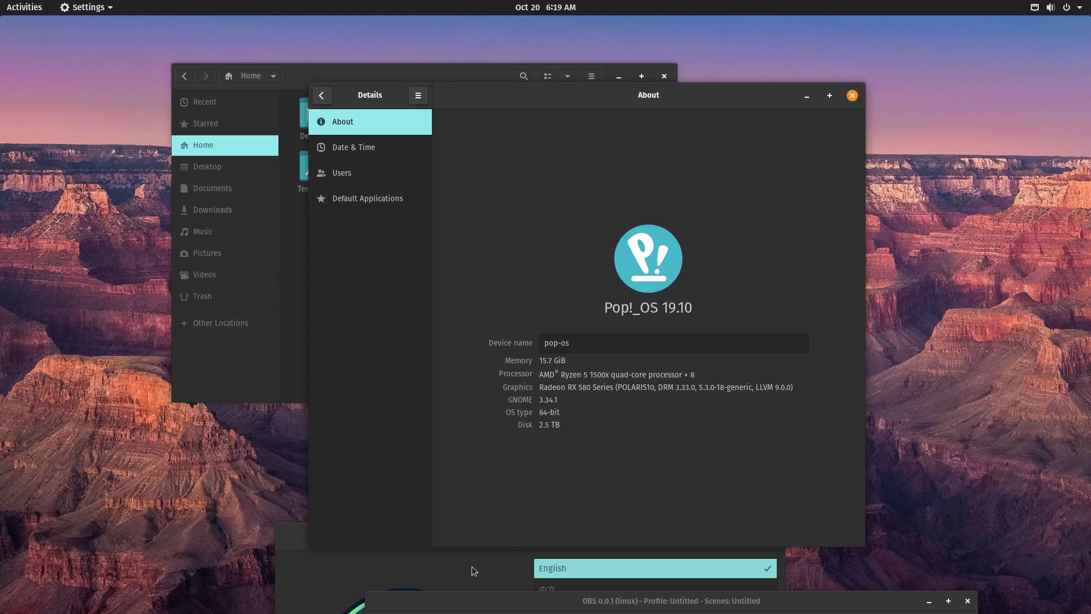
left_click(400, 581)
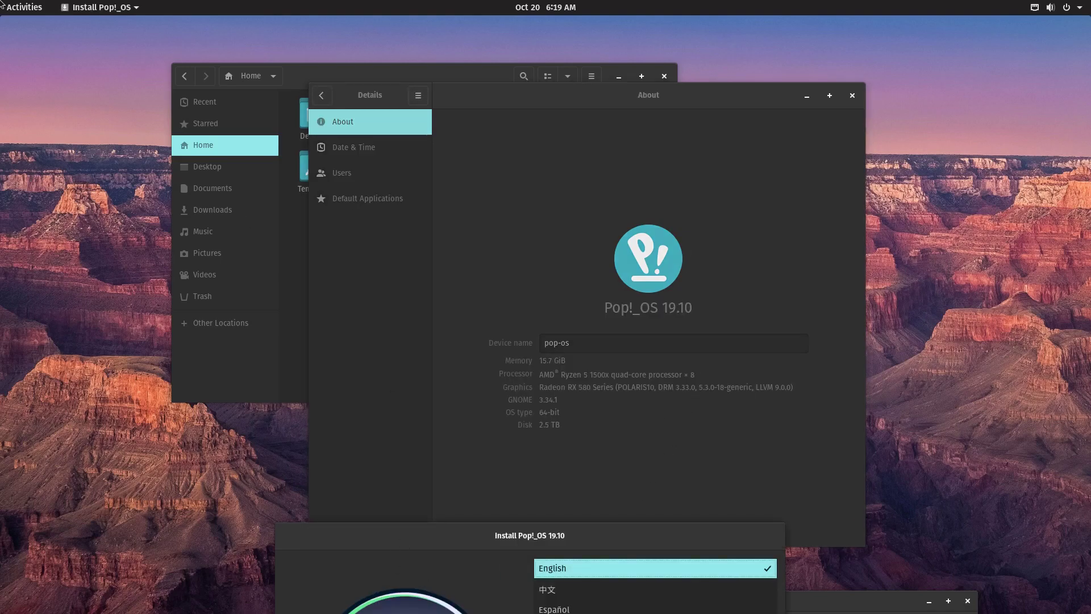
Step: Switch to Firefox and scroll through the System76 blog post on upgrades and Tensorman
mouse_move(1, 1)
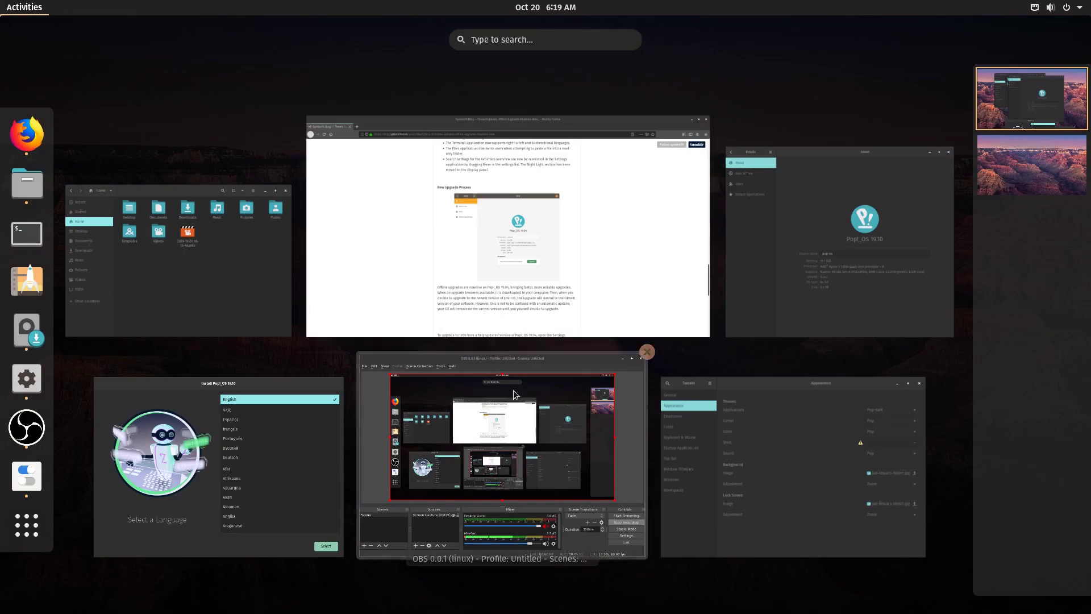
left_click(519, 203)
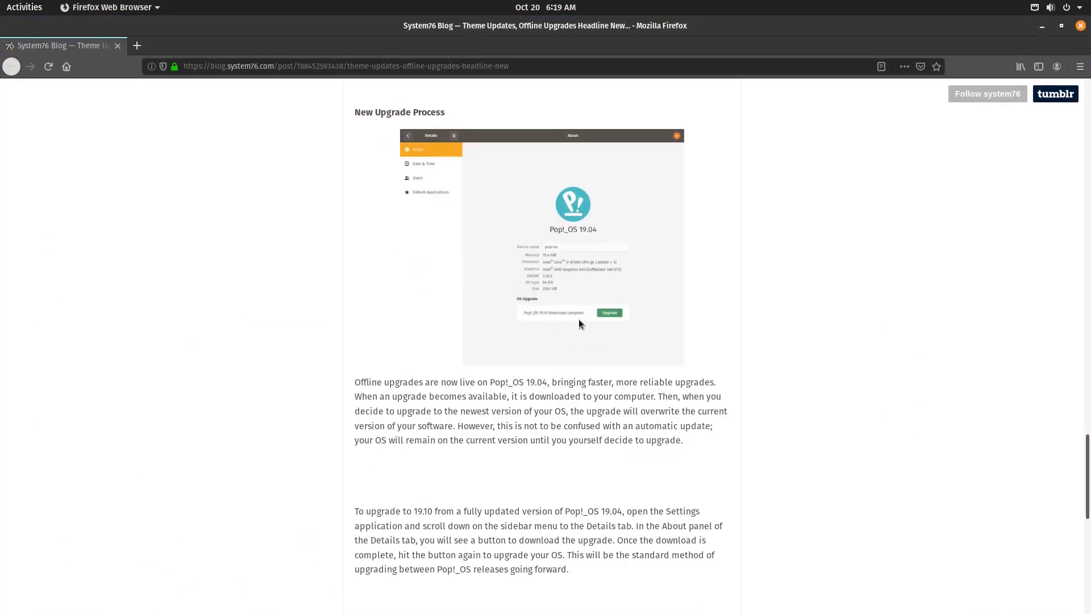
left_click_drag(1086, 475, 1067, 301)
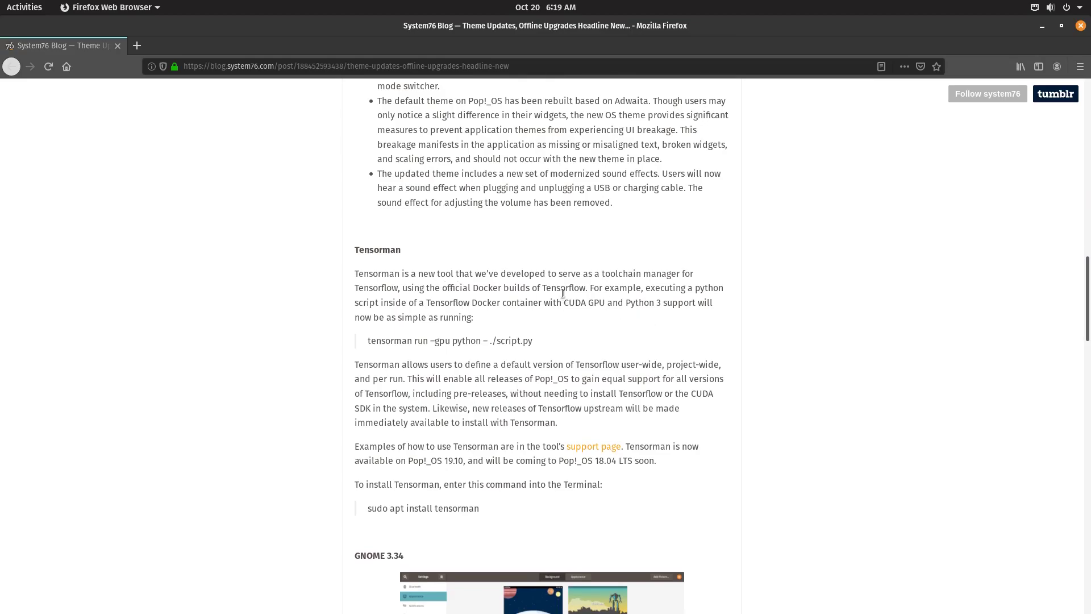
scroll(562, 296, "down", 3)
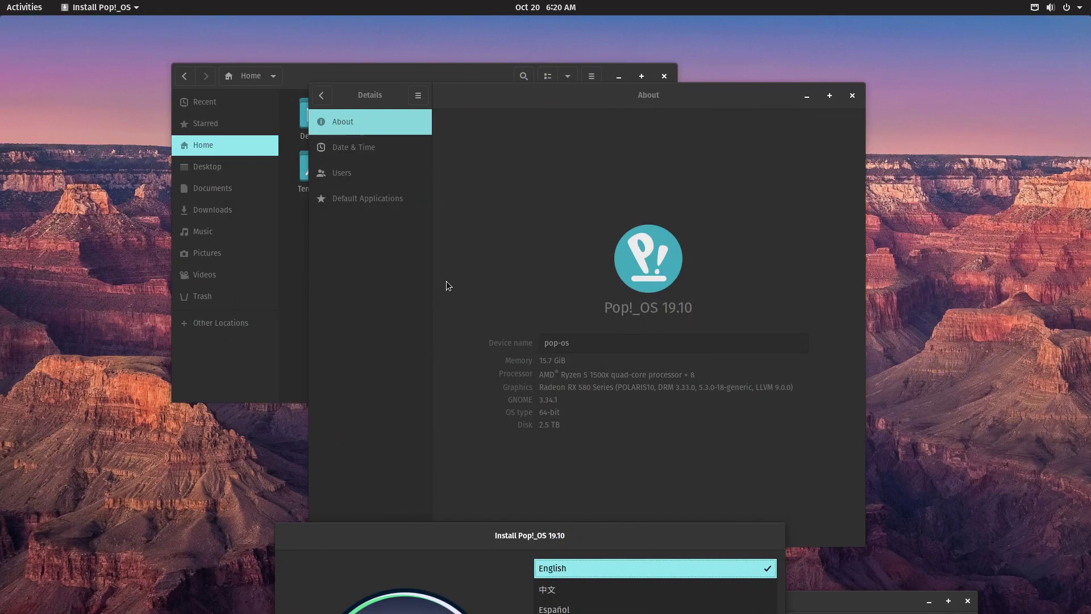
Step: Move the Settings window right and drag the Files window to the top-left
left_click_drag(519, 104, 683, 66)
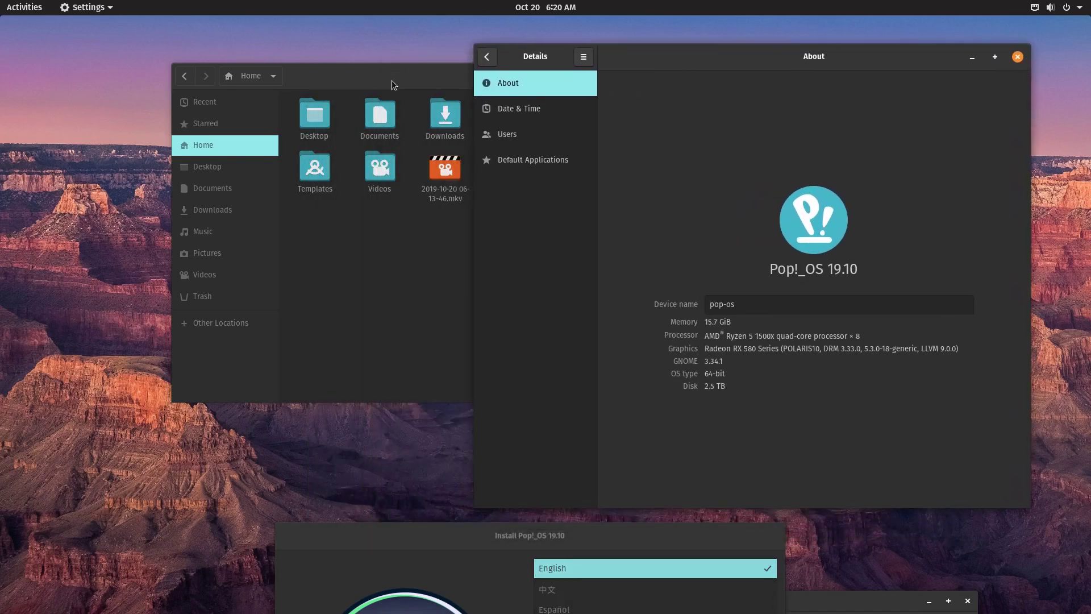
left_click_drag(391, 85, 250, 53)
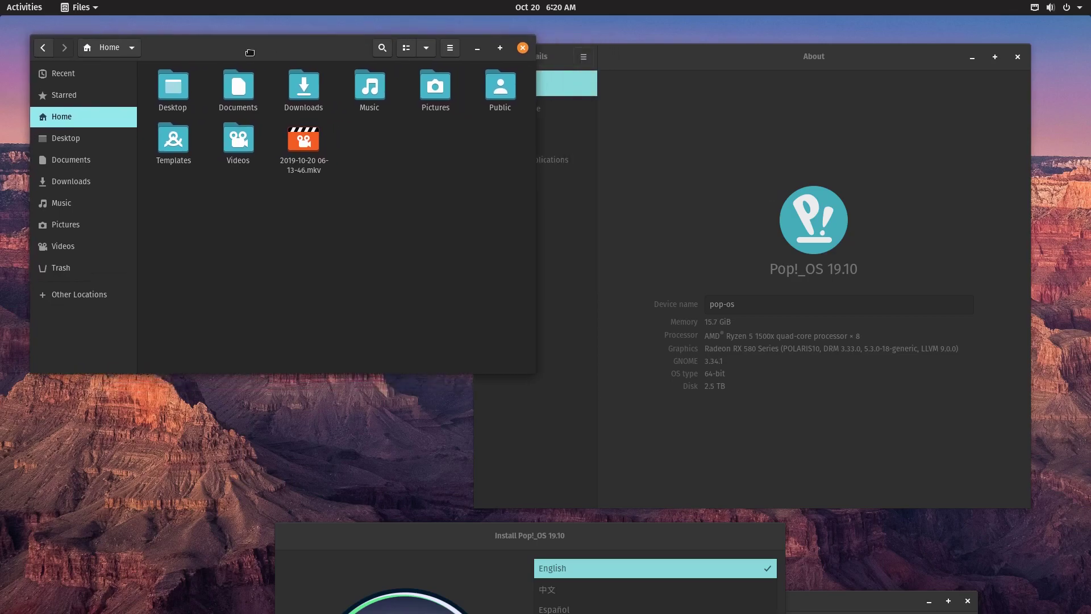
left_click(24, 7)
left_click(24, 7)
Step: Reposition the Files window to the left-centre, in front of the About page
left_click_drag(296, 49, 281, 73)
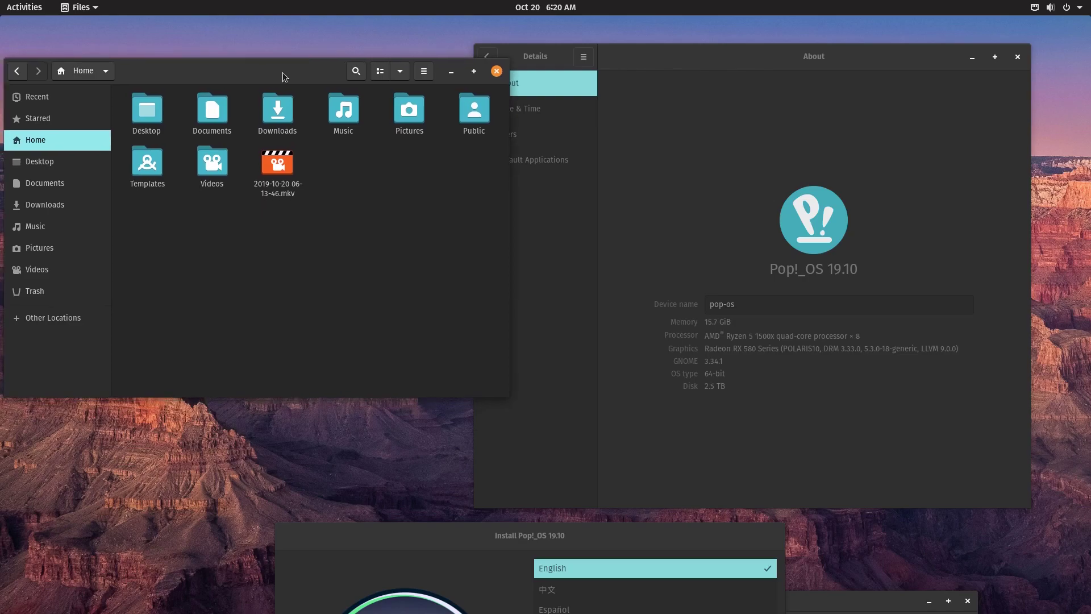
left_click_drag(282, 73, 536, 154)
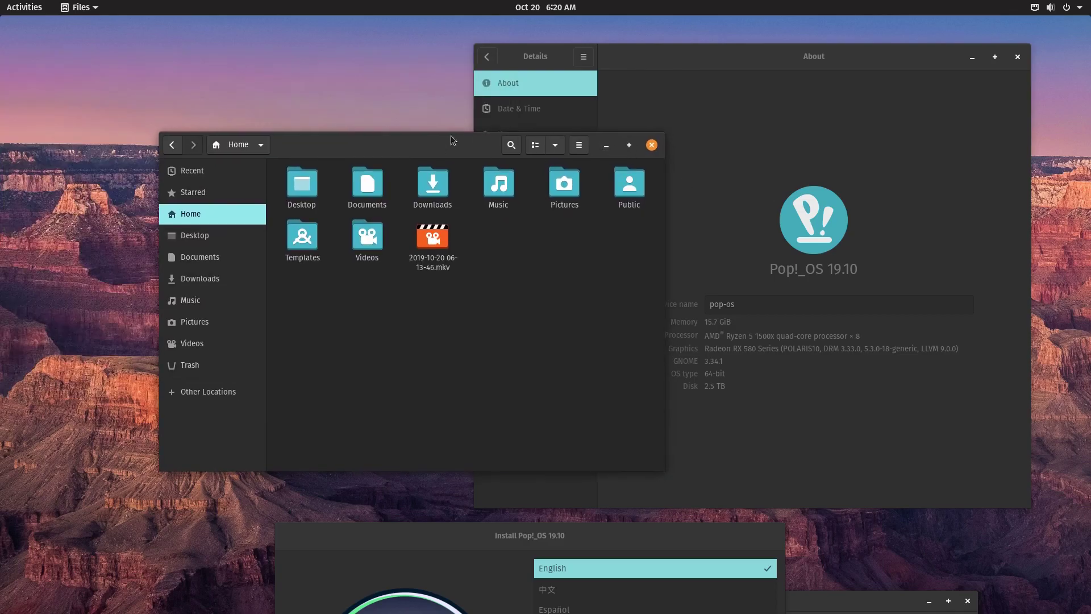
left_click(24, 7)
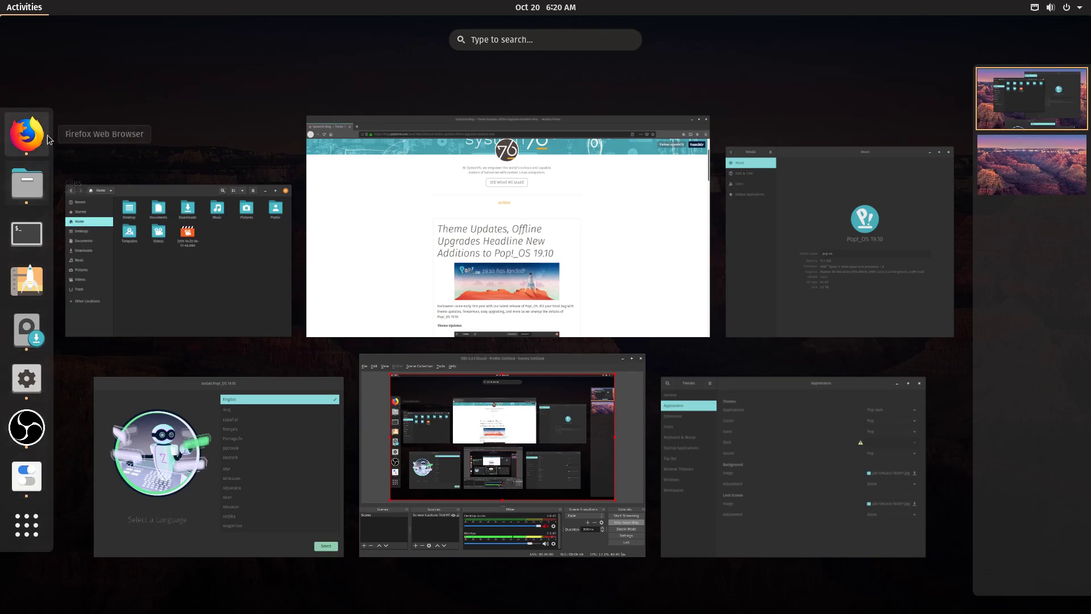
left_click(37, 8)
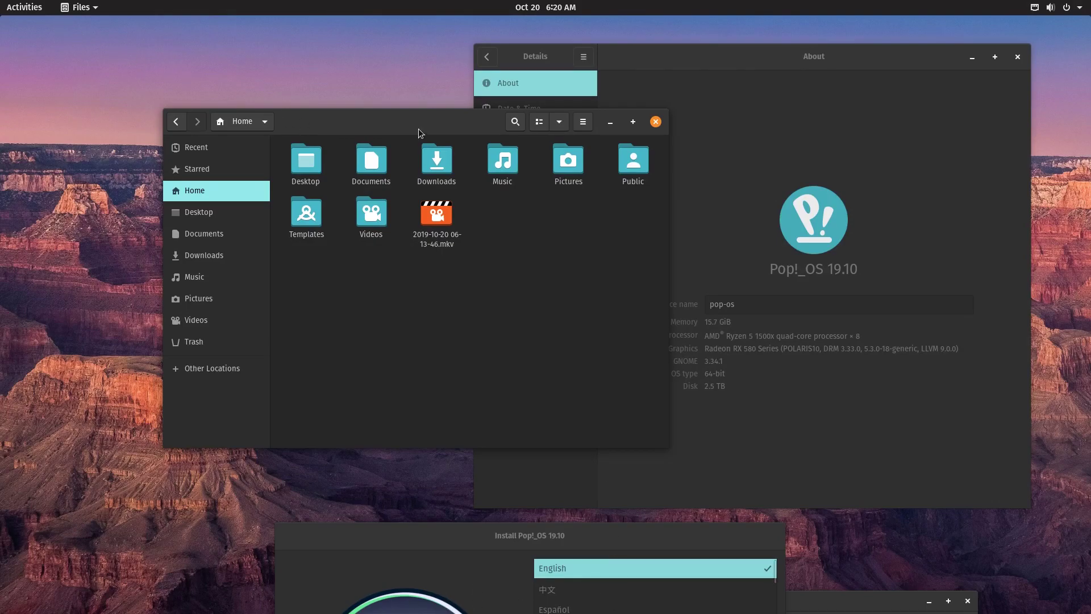
left_click_drag(419, 130, 333, 122)
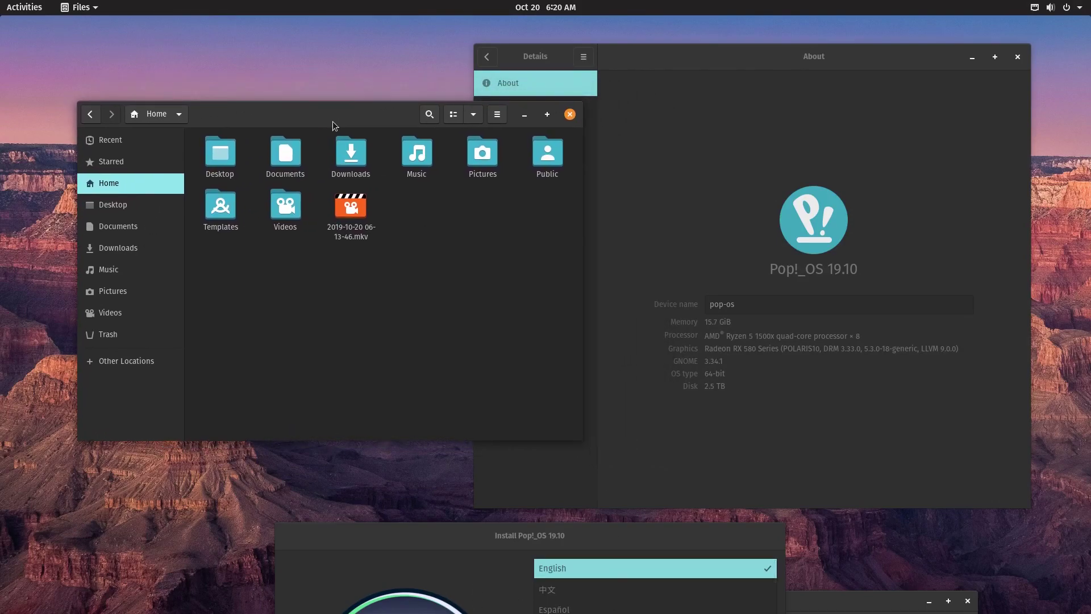